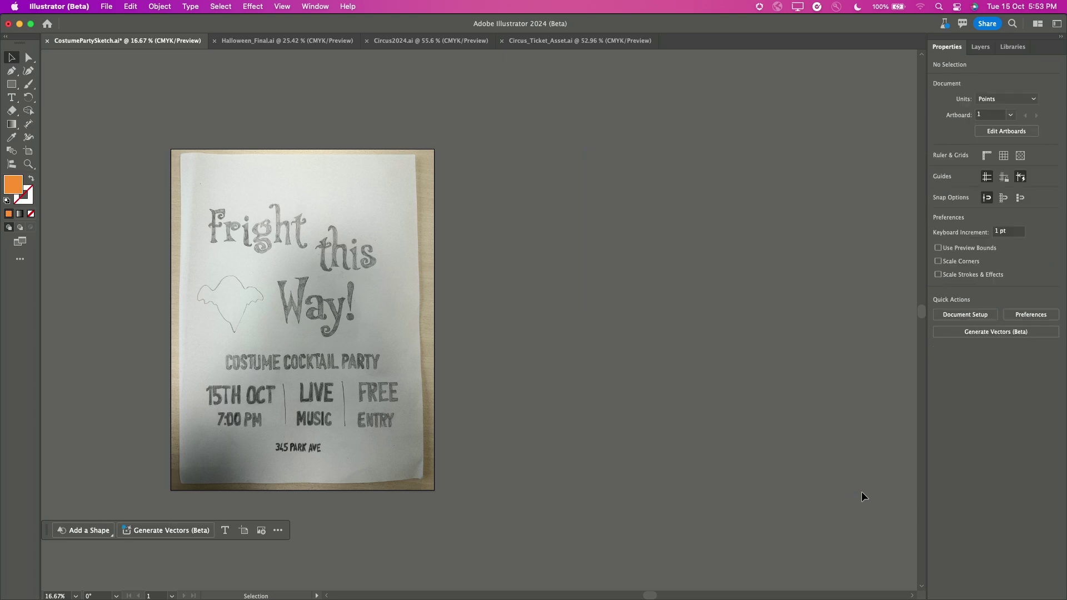
Convert the photographed costume party poster sketch into editable artwork with Sketch to Layout
{"action": "left_click", "coordinate": [578, 438]}
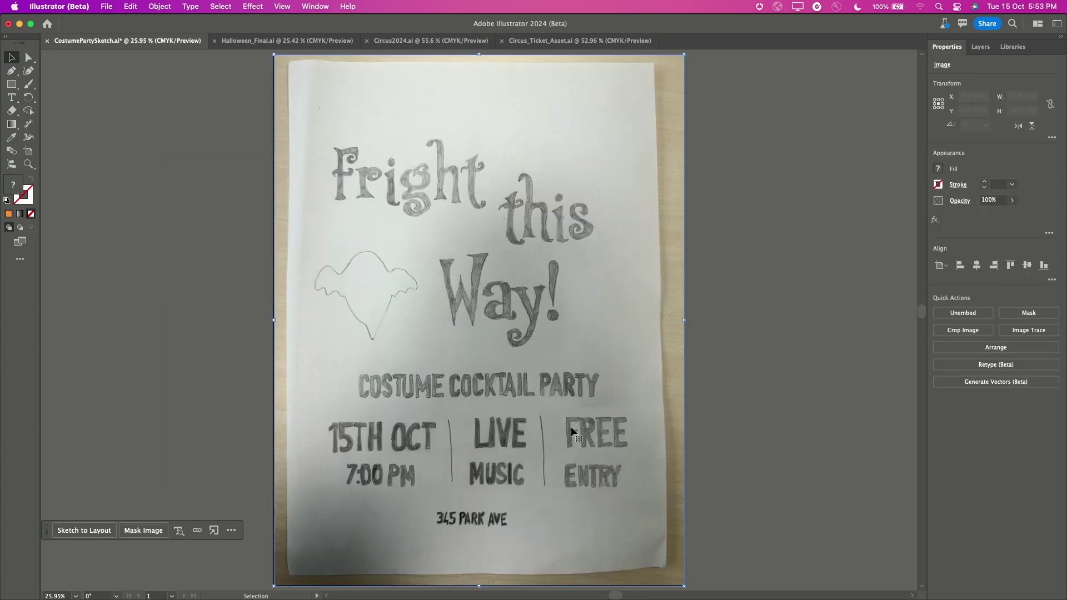
{"action": "left_click", "coordinate": [87, 533]}
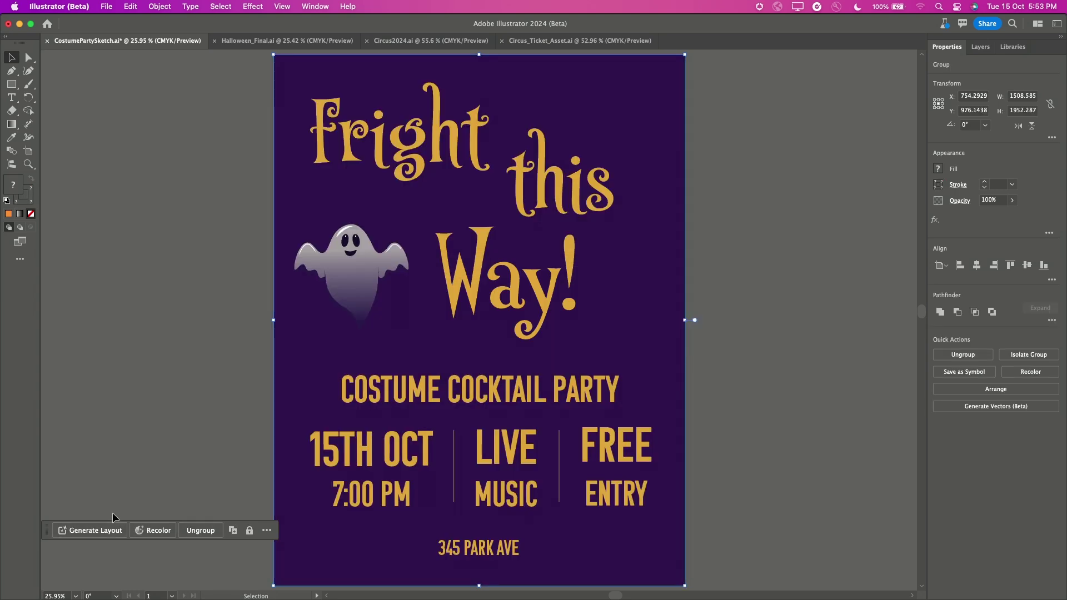
Undo the Sketch to Layout conversion and redo it to compare the original sketch with the generated poster
{"action": "right_click", "coordinate": [767, 249]}
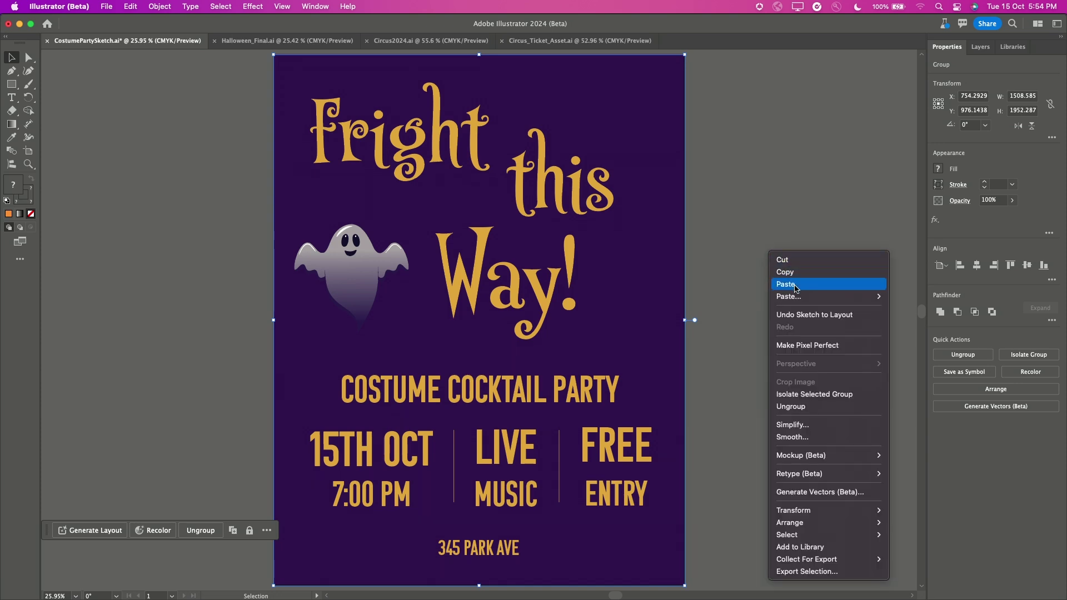
{"action": "left_click", "coordinate": [803, 315]}
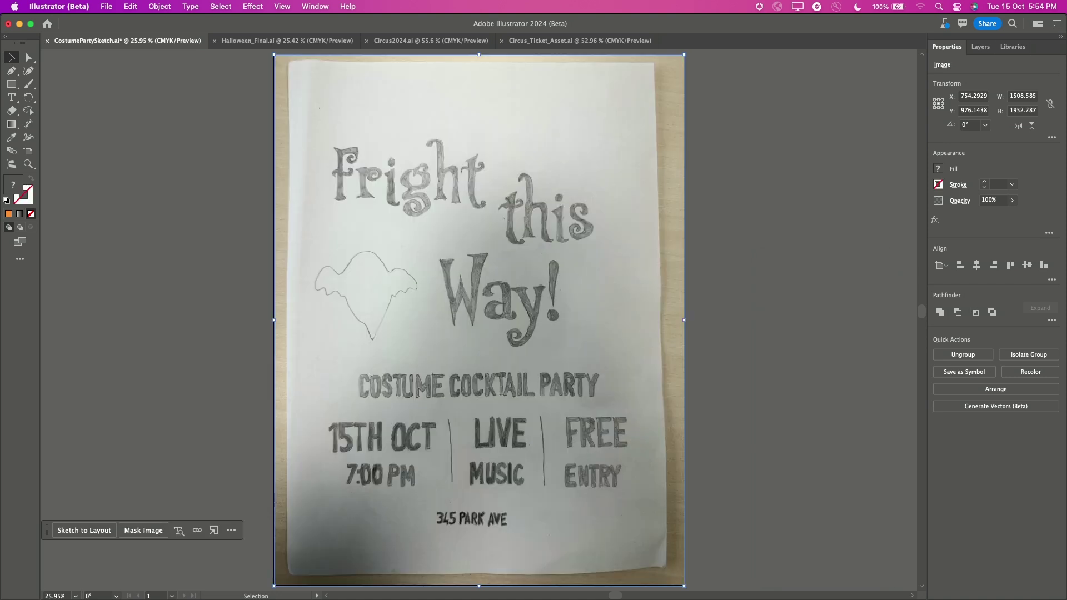
{"action": "right_click", "coordinate": [803, 310]}
{"action": "left_click", "coordinate": [832, 385]}
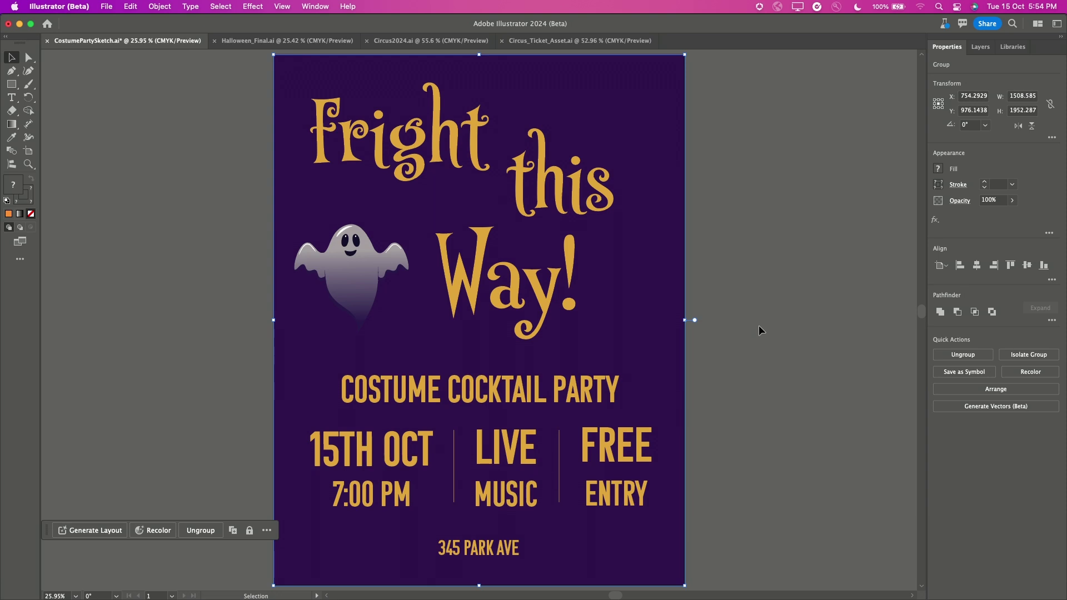
Inspect the generated poster's vector paths in outline view and return to the preview
{"action": "key", "text": "super+y"}
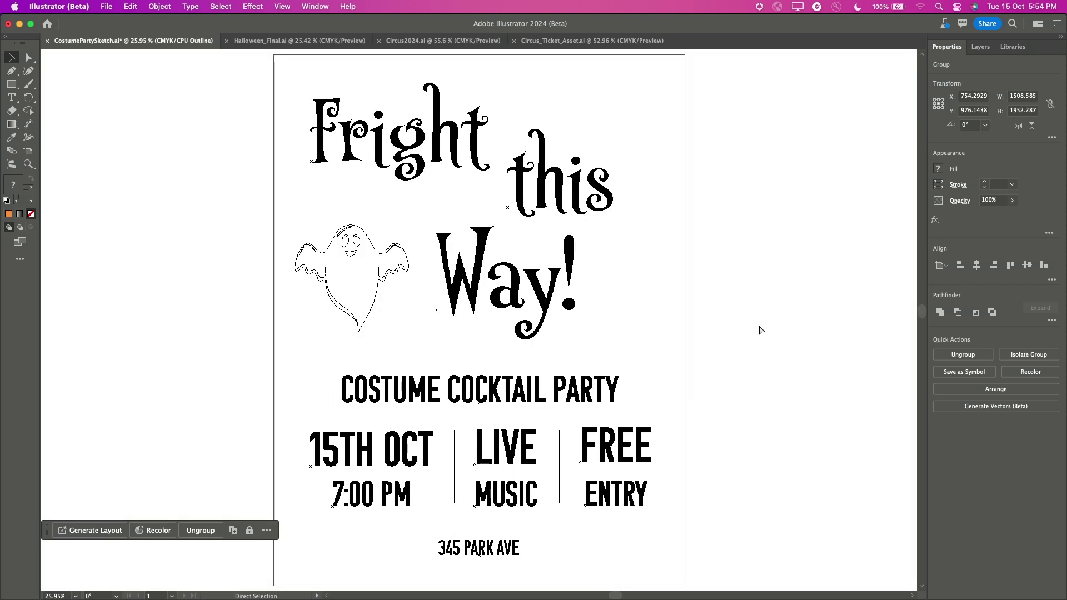
{"action": "key", "text": "super+y"}
{"action": "key", "text": "v"}
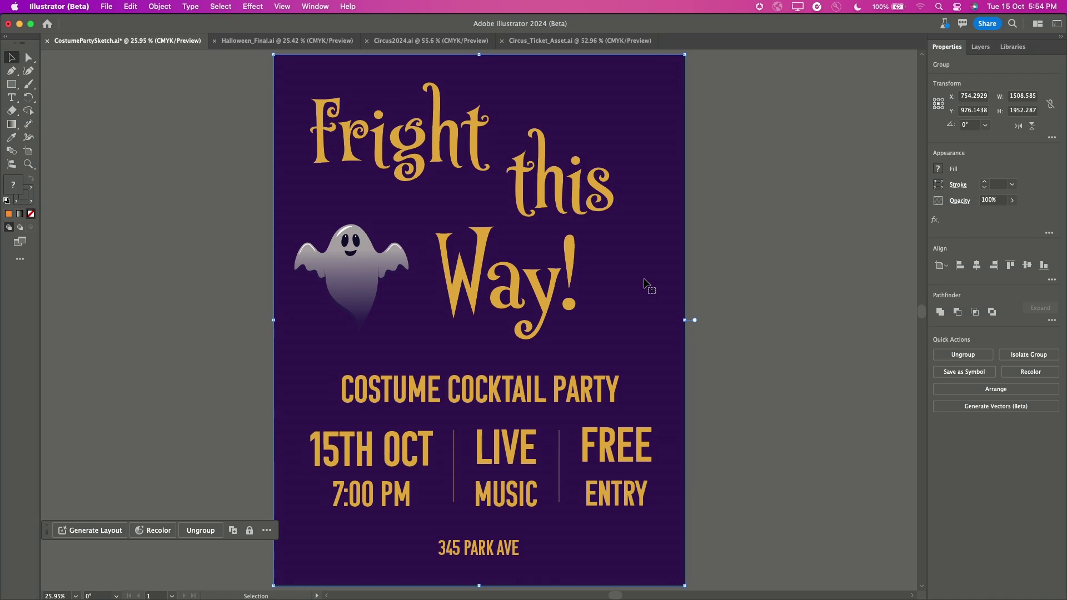
Isolate the poster's background rectangle, fill it with the brighter purple swatch, and leave isolation mode
{"action": "double_click", "coordinate": [645, 285]}
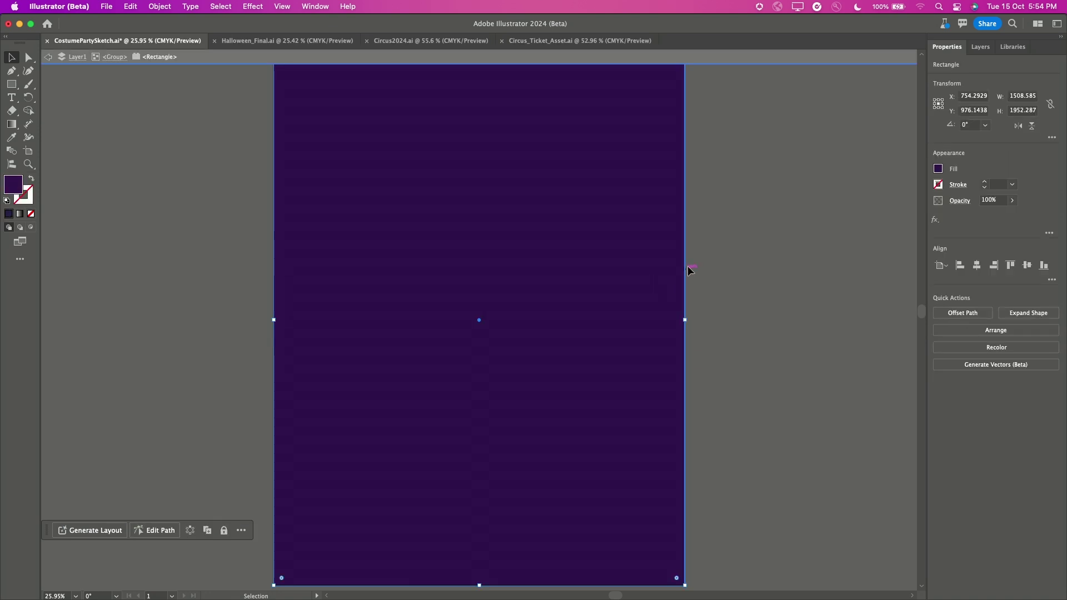
{"action": "left_click", "coordinate": [938, 168]}
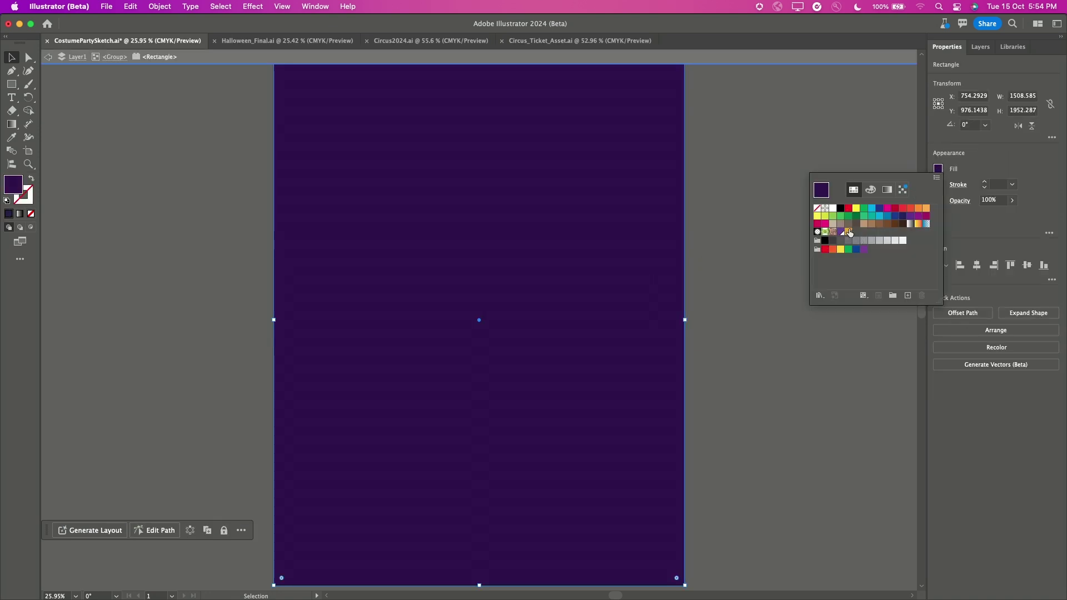
{"action": "left_click", "coordinate": [849, 231]}
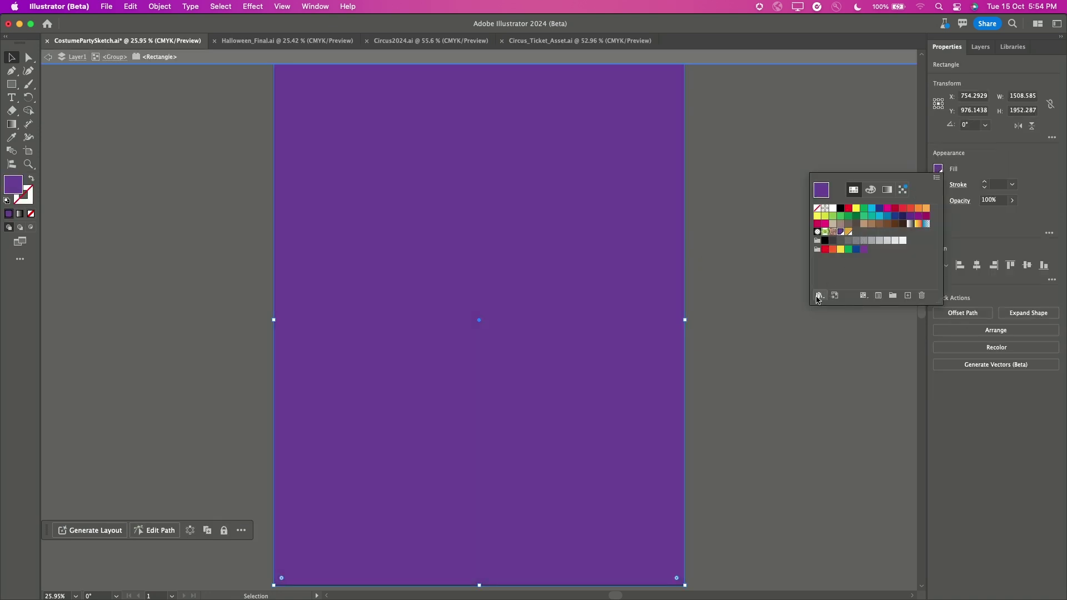
{"action": "double_click", "coordinate": [772, 341]}
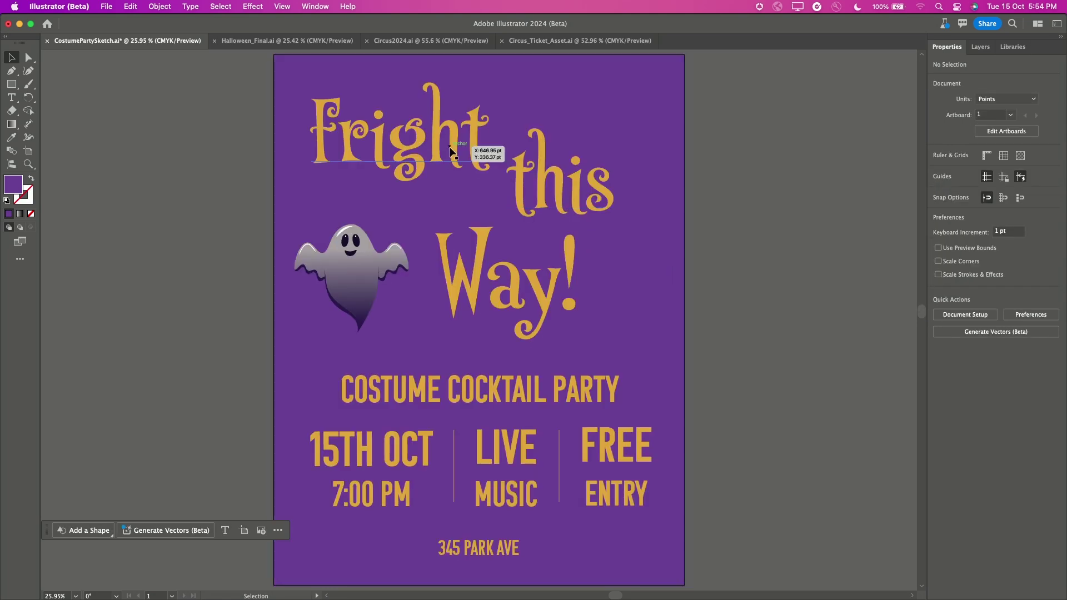
Switch to the Halloween_Final.ai poster document
{"action": "left_click", "coordinate": [300, 44]}
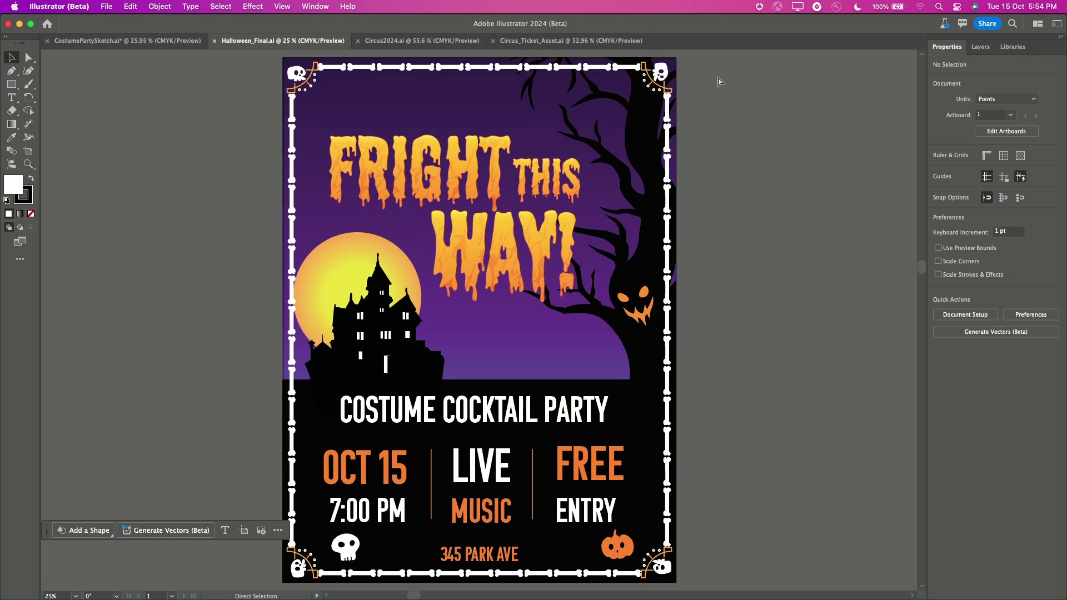
{"action": "key", "text": "super+minus"}
{"action": "key", "text": "super+minus"}
{"action": "key", "text": "space"}
{"action": "left_click_drag", "start_coordinate": [638, 228], "coordinate": [473, 219]}
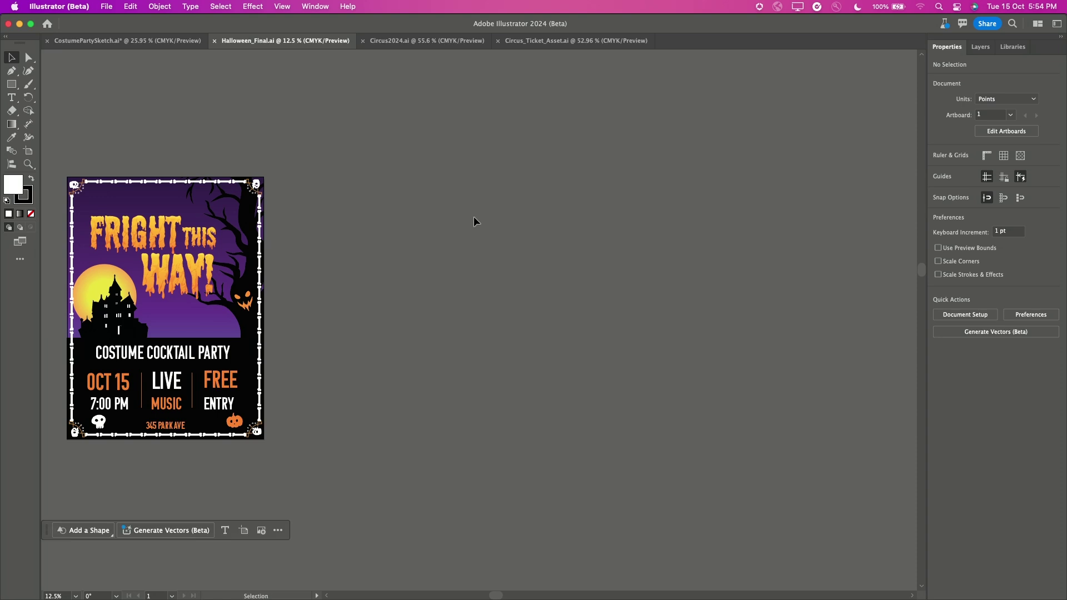
Duplicate the Halloween poster group beside the original and stretch the copy into a tall, narrow format
{"action": "left_click", "coordinate": [214, 227]}
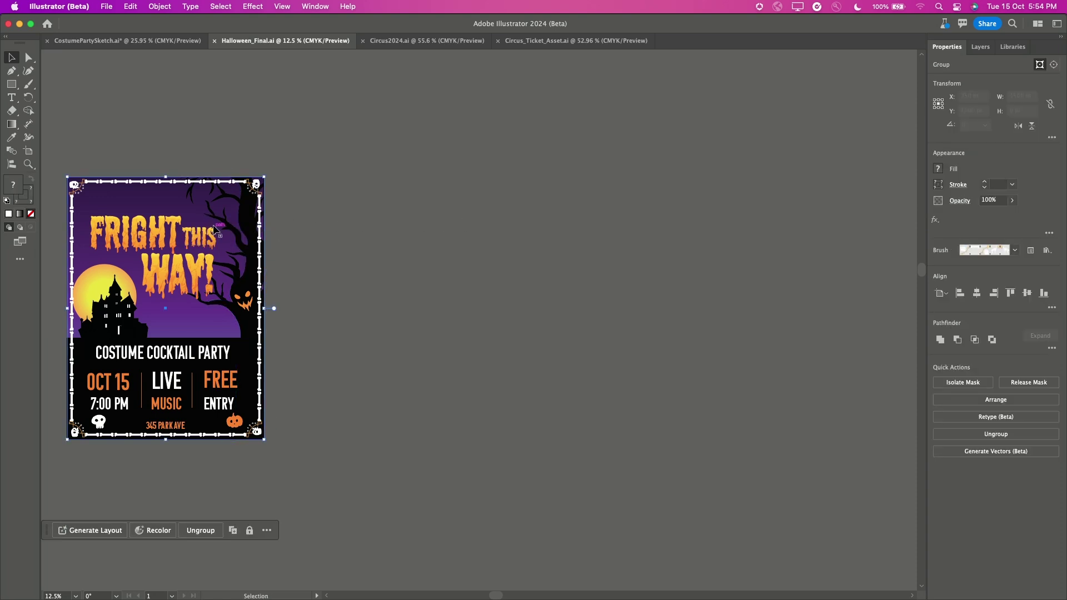
{"action": "key", "text": "a"}
{"action": "left_click_drag", "start_coordinate": [215, 229], "coordinate": [517, 248]}
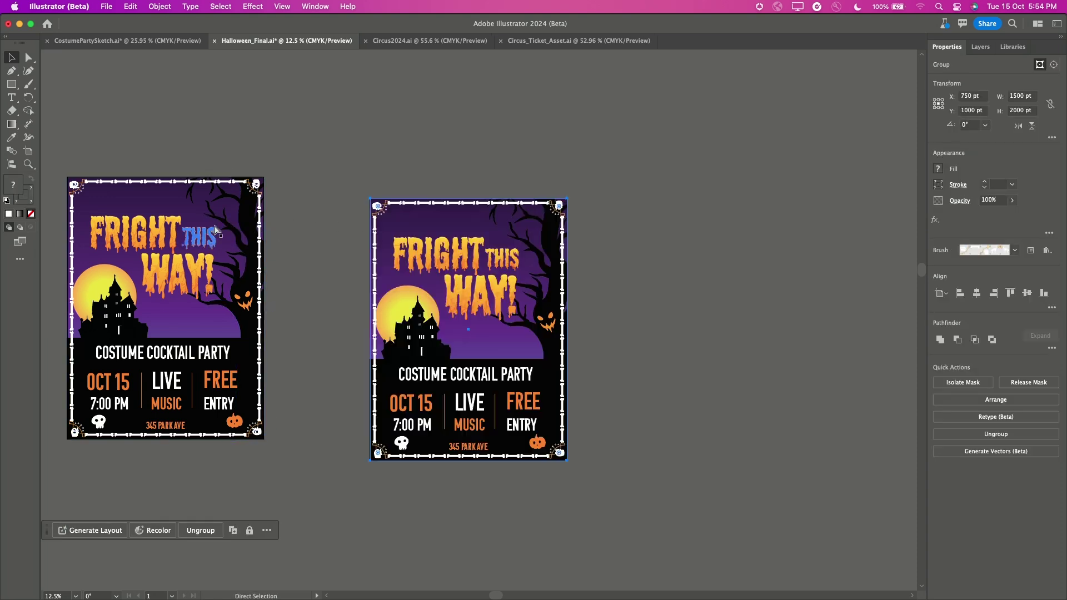
{"action": "left_click_drag", "start_coordinate": [416, 275], "coordinate": [368, 266]}
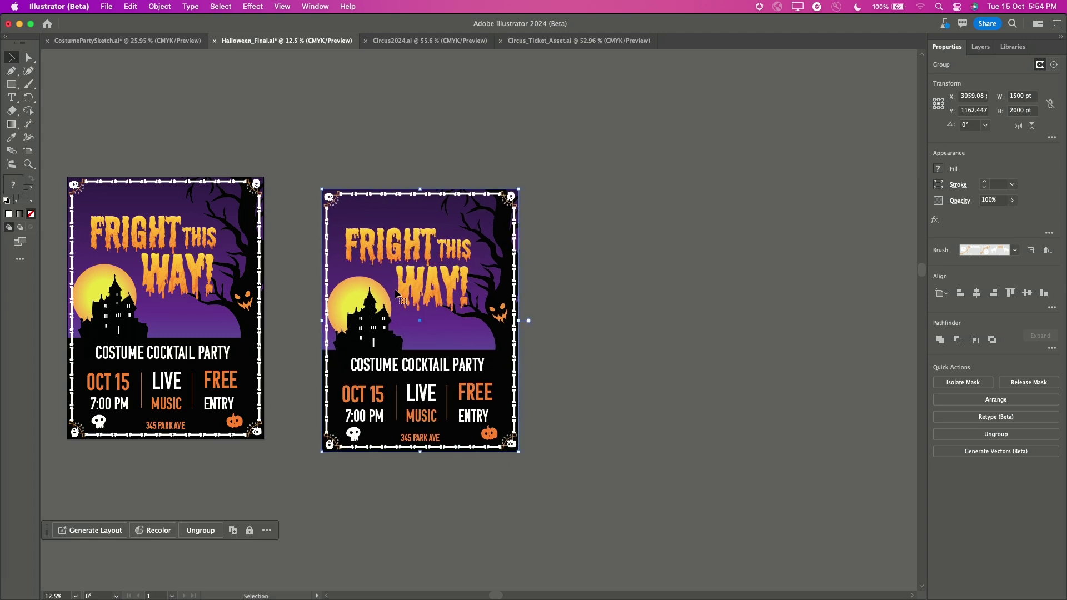
{"action": "left_click_drag", "start_coordinate": [520, 450], "coordinate": [433, 488]}
Add another copy of the Halloween poster and stretch it into a wide banner about 2178 by 1000 pt
{"action": "key", "text": "cmd+v"}
{"action": "left_click_drag", "start_coordinate": [494, 356], "coordinate": [576, 334]}
{"action": "left_click_drag", "start_coordinate": [649, 439], "coordinate": [733, 312]}
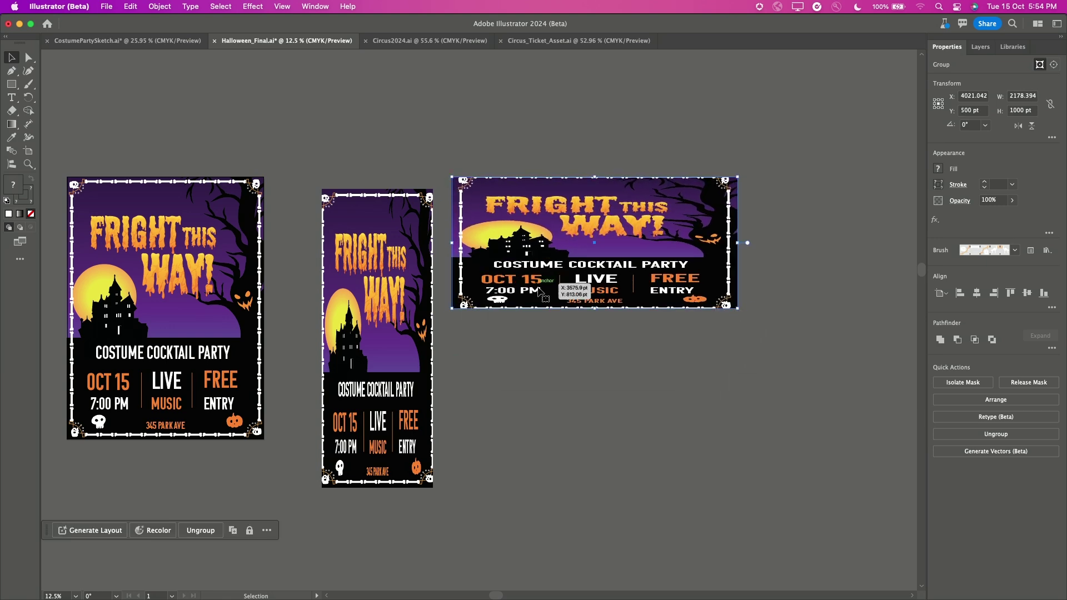
Delete both distorted poster copies
{"action": "left_click_drag", "start_coordinate": [375, 161], "coordinate": [557, 330]}
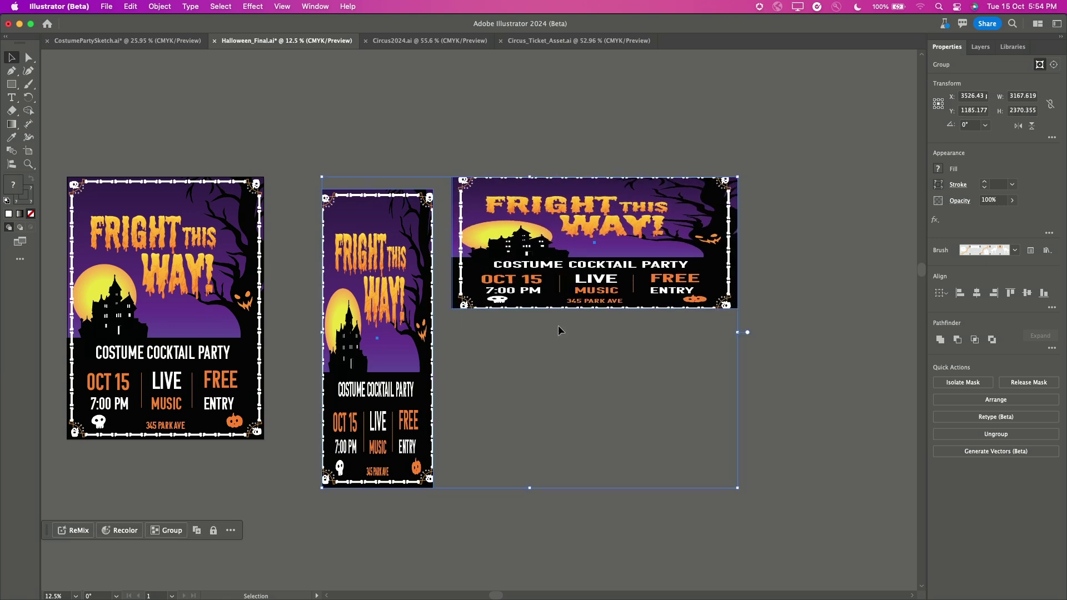
{"action": "key", "text": "Delete"}
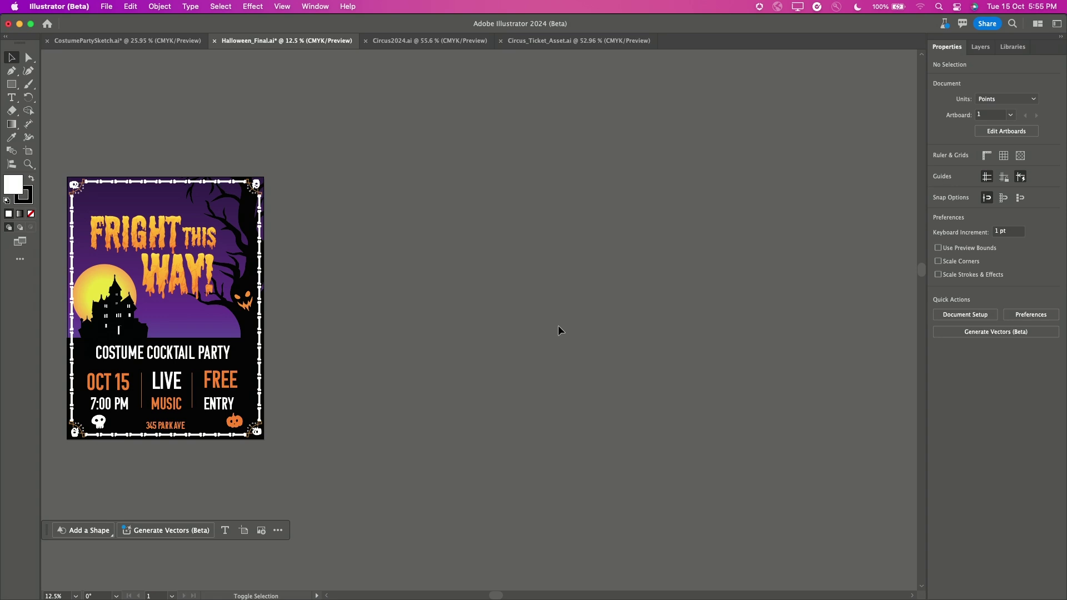
Generate Layout Variations from the Halloween poster's artboard
{"action": "key", "text": "shift+o"}
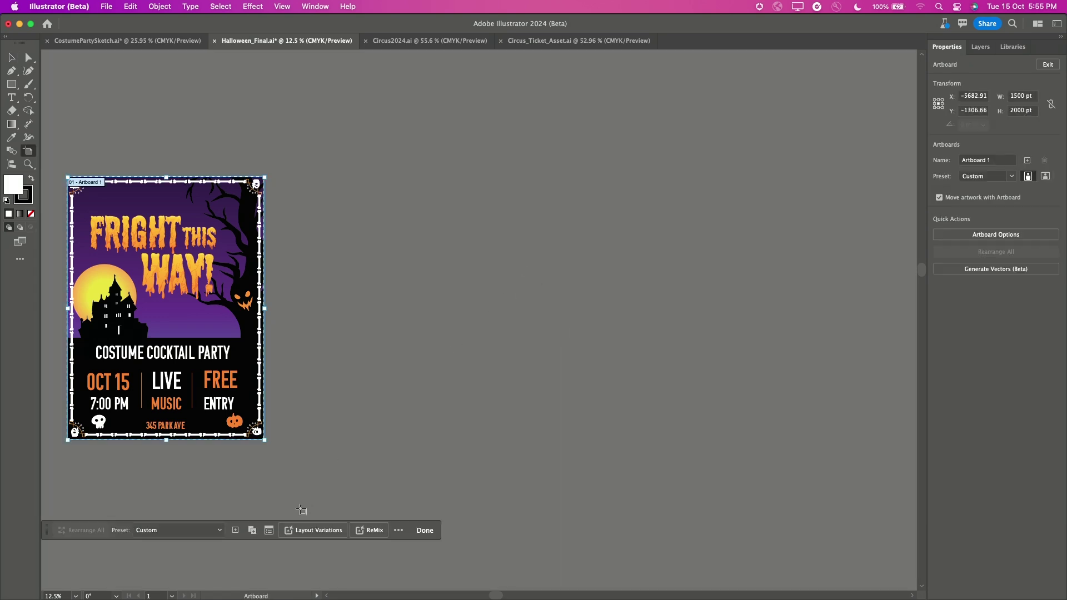
{"action": "left_click", "coordinate": [310, 531]}
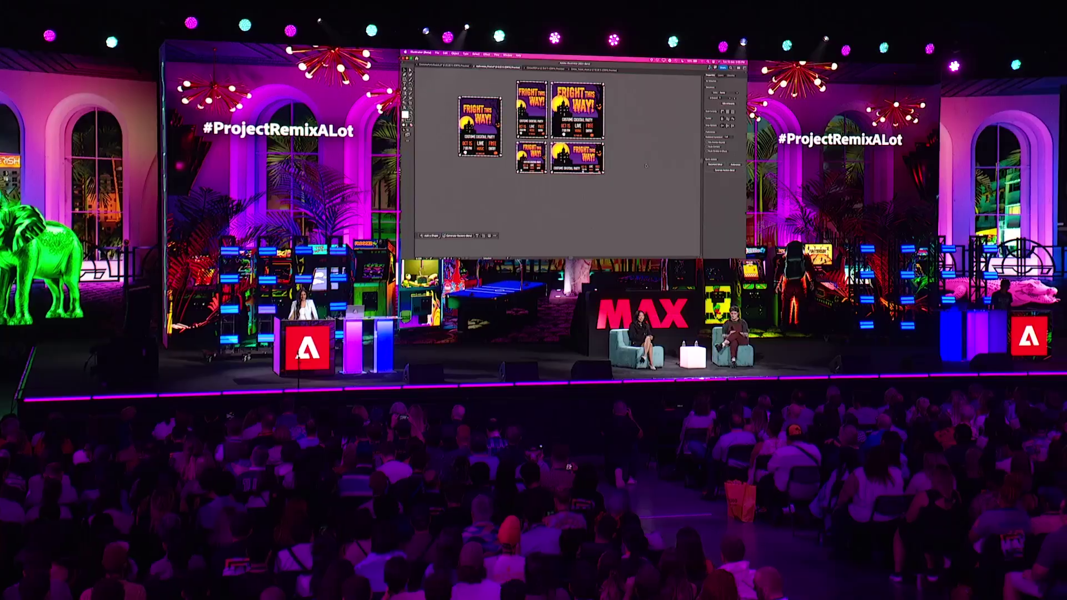
Duplicate the narrow portrait artboard beside the variations, extend it downward into a tall banner, and ReMix its artwork to fit
{"action": "left_click", "coordinate": [539, 111]}
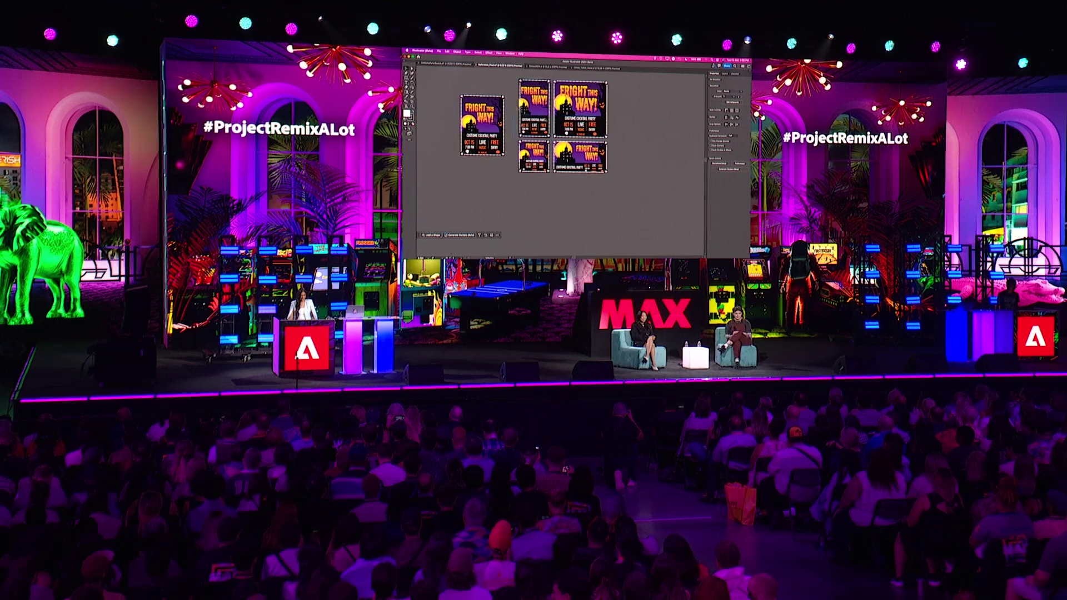
{"action": "key", "text": "shift+o"}
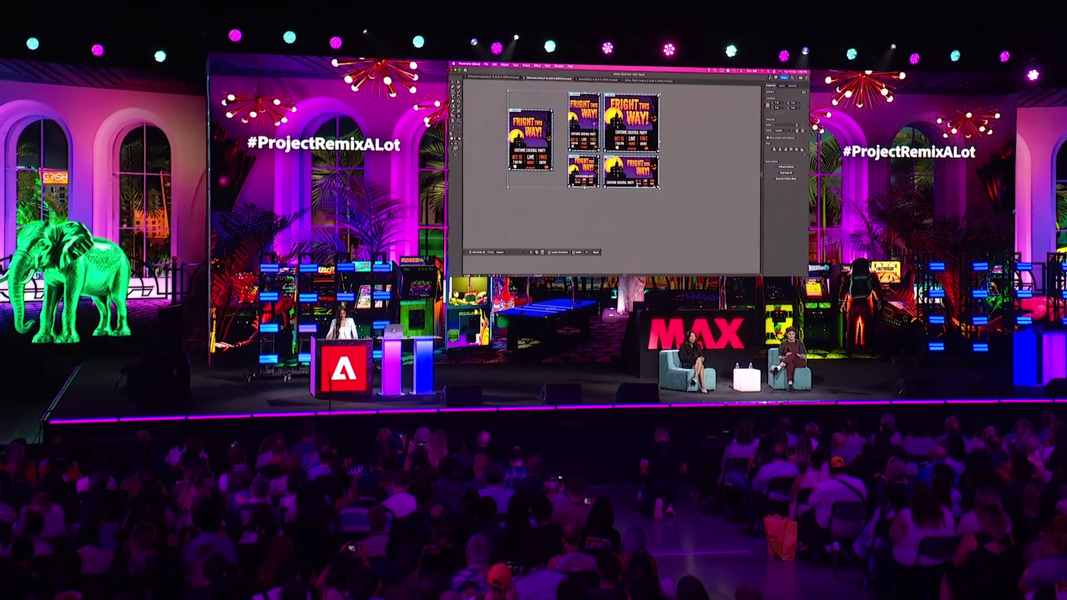
{"action": "left_click_drag", "start_coordinate": [662, 93], "coordinate": [744, 229]}
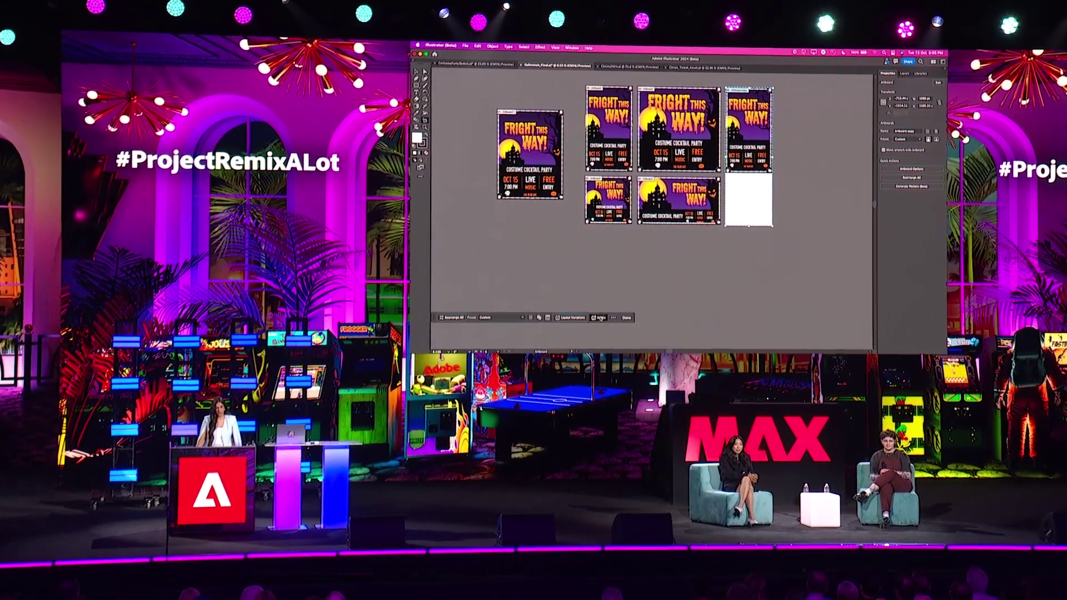
{"action": "left_click", "coordinate": [600, 319]}
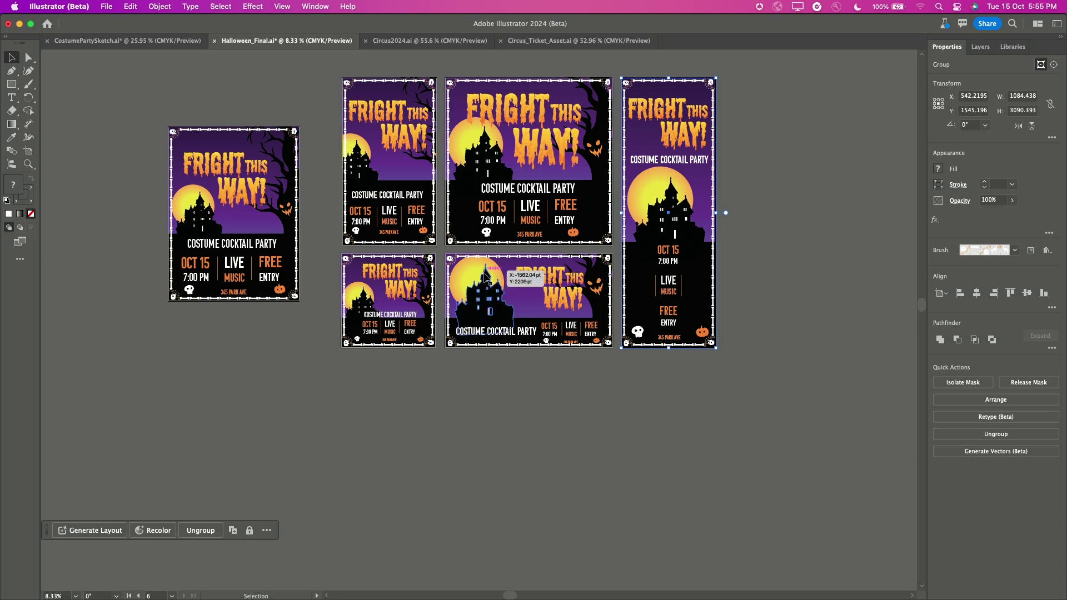
Duplicate the 1920 pt square artboard below the variations, widen the copy to about 4279 pt, and ReMix its artwork to fit
{"action": "left_click", "coordinate": [514, 223]}
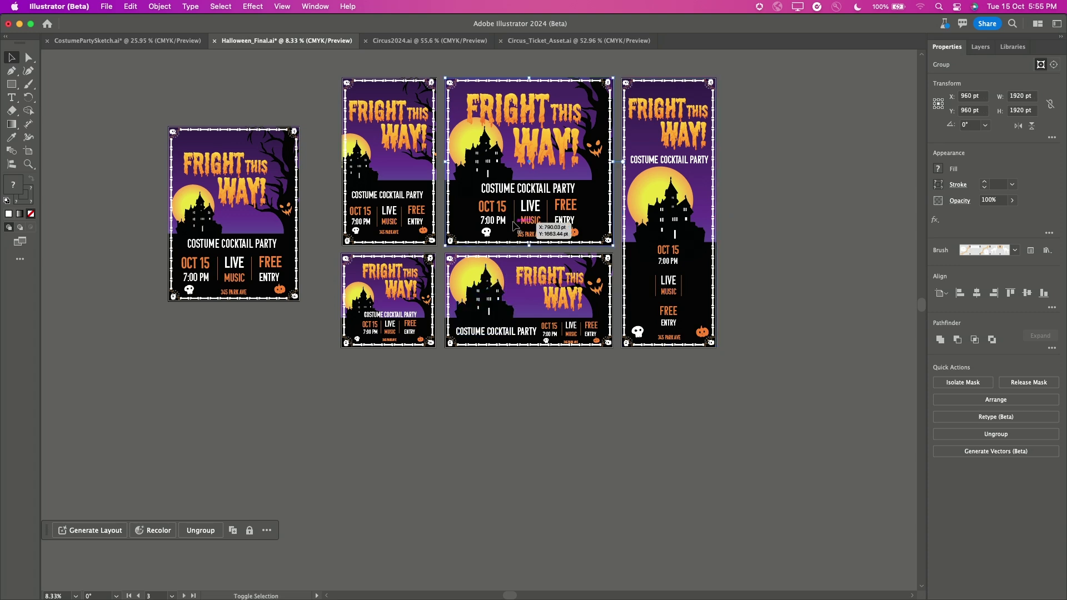
{"action": "key", "text": "shift+o"}
{"action": "left_click_drag", "start_coordinate": [516, 211], "coordinate": [416, 495]}
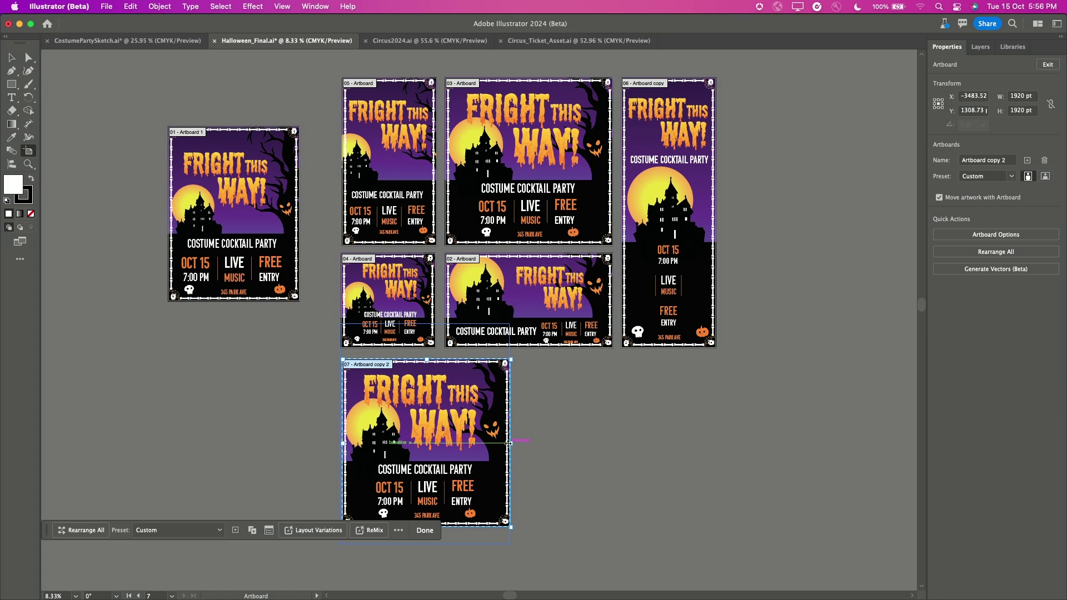
{"action": "left_click_drag", "start_coordinate": [511, 443], "coordinate": [717, 443]}
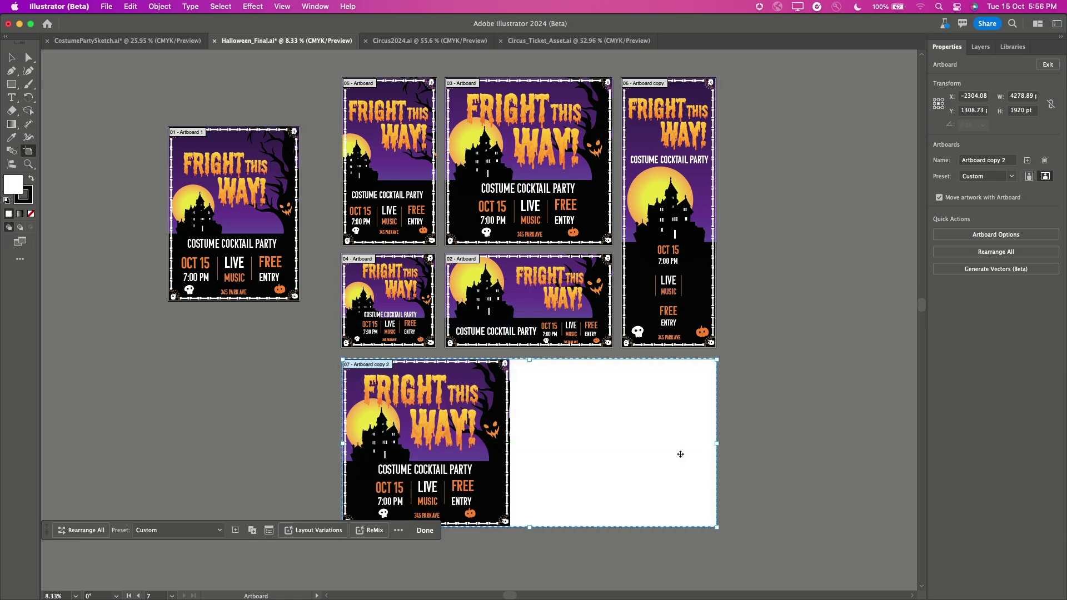
{"action": "left_click", "coordinate": [371, 530]}
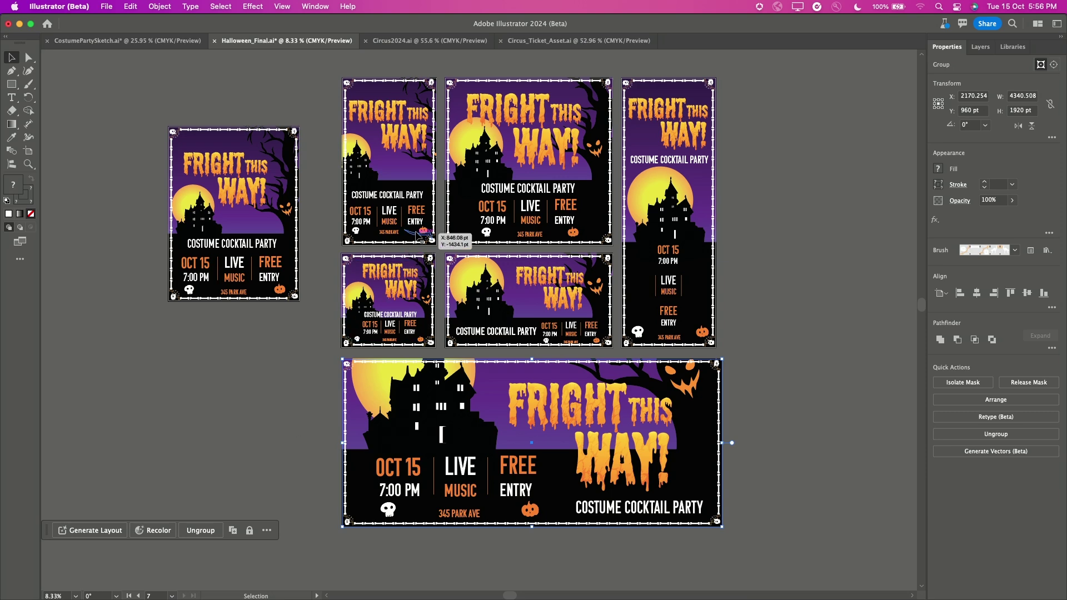
Switch to Circus2024.ai and place Carnival2023.png beside the circus poster at about 225 by 272 pt
{"action": "left_click", "coordinate": [411, 44]}
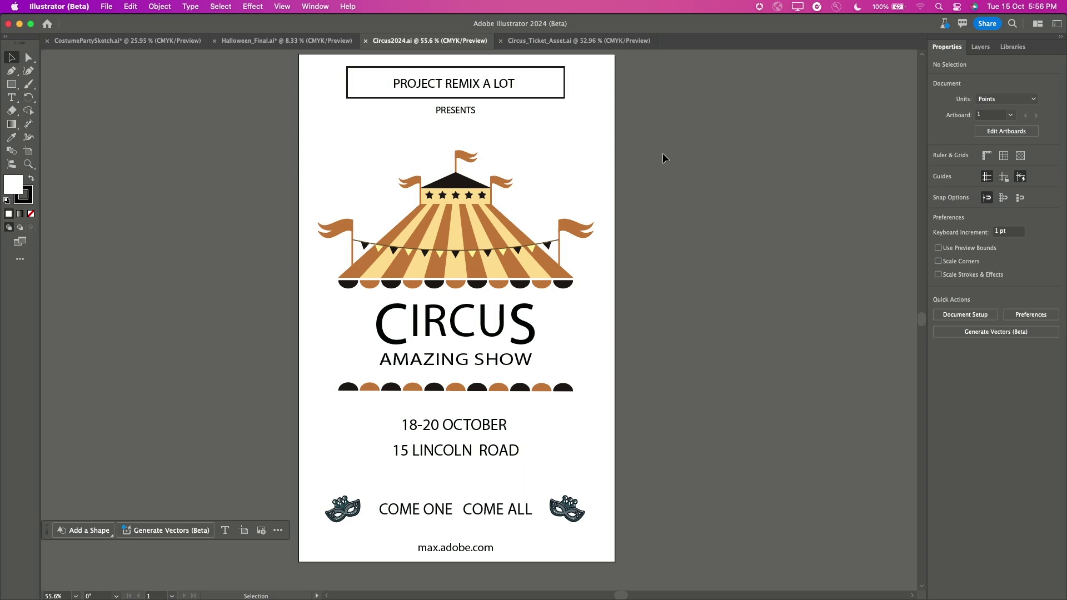
{"action": "key", "text": "super+shift+p"}
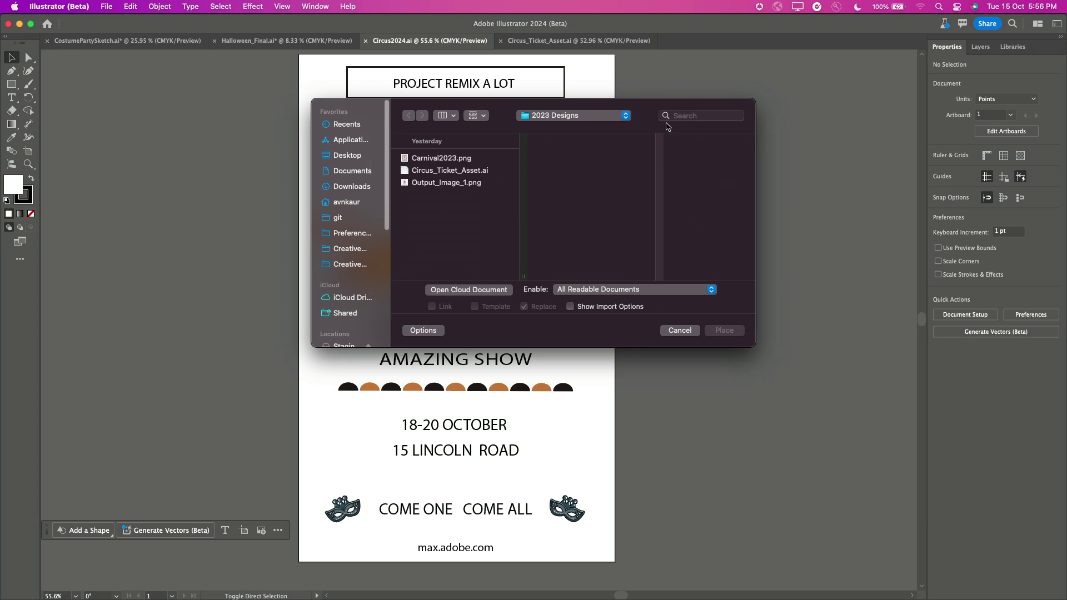
{"action": "left_click", "coordinate": [487, 160]}
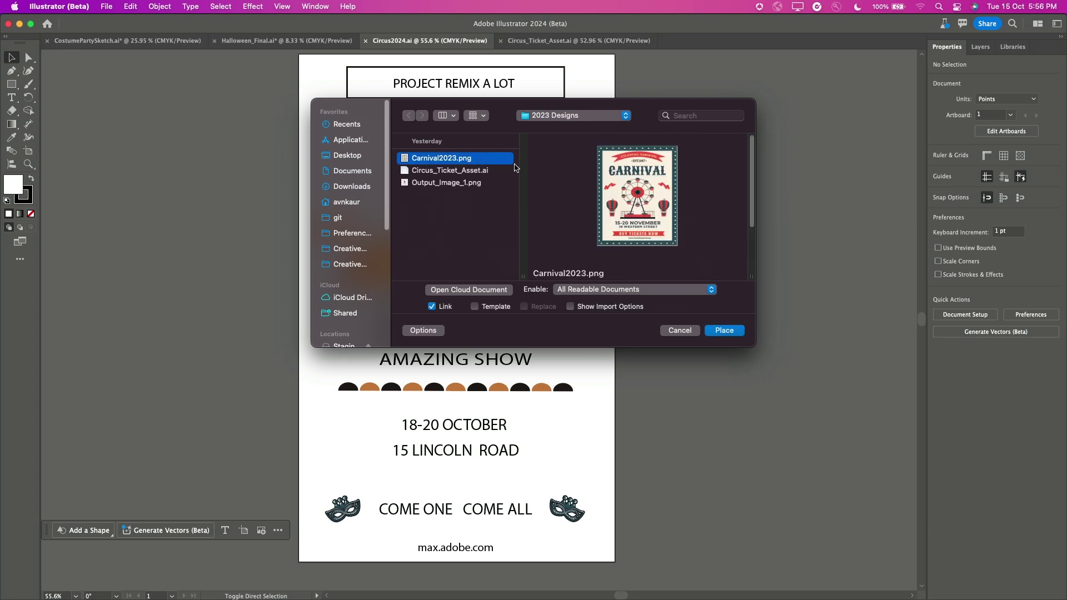
{"action": "left_click", "coordinate": [723, 331]}
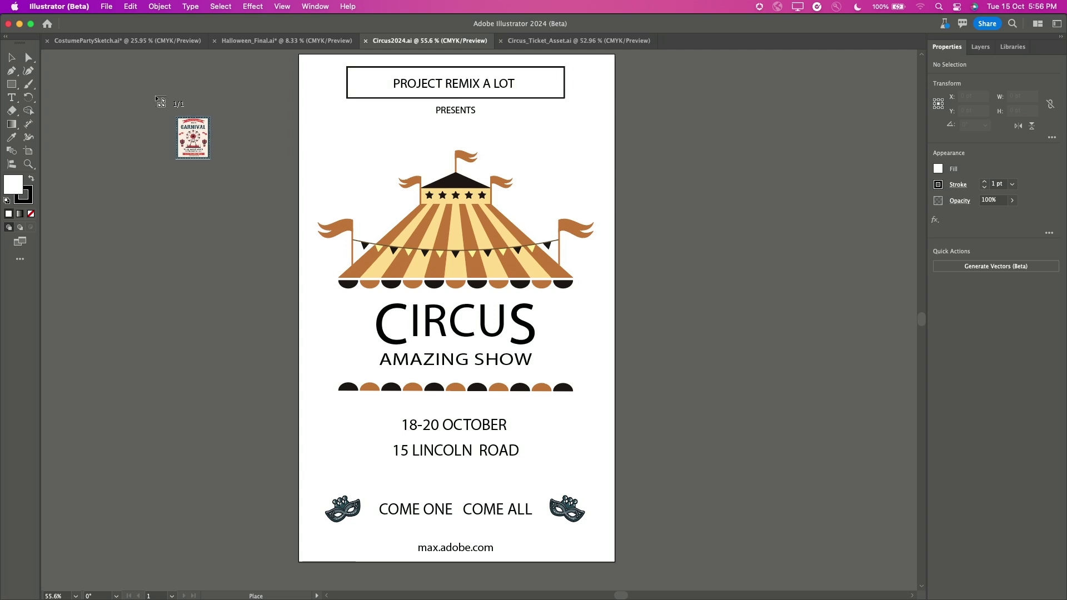
{"action": "left_click_drag", "start_coordinate": [193, 256], "coordinate": [216, 261]}
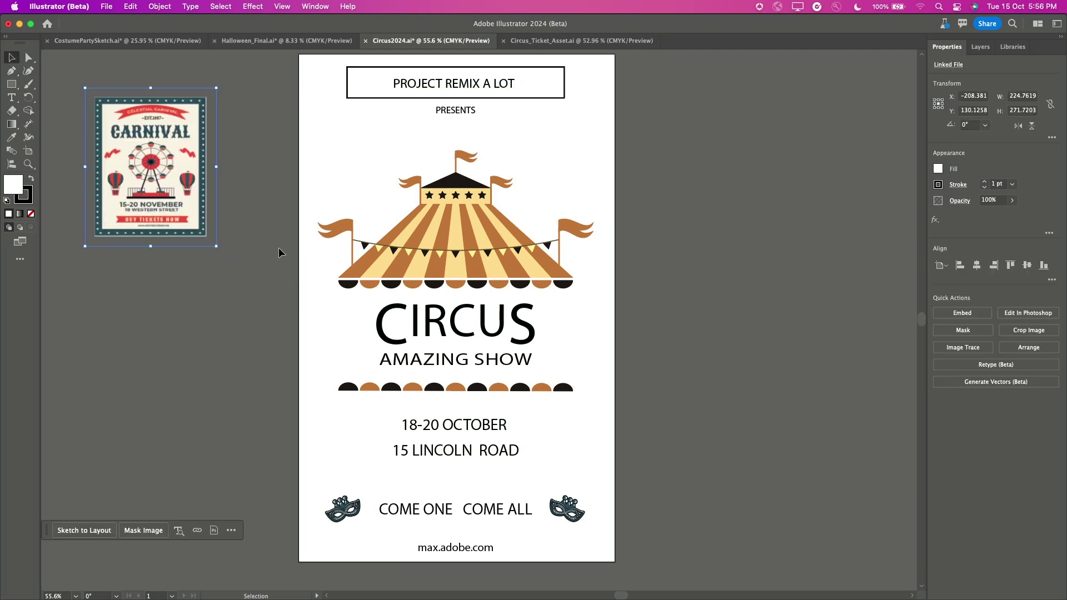
Generate a new layout for the circus poster group using the carnival poster image as the Layout Style reference
{"action": "left_click", "coordinate": [392, 236]}
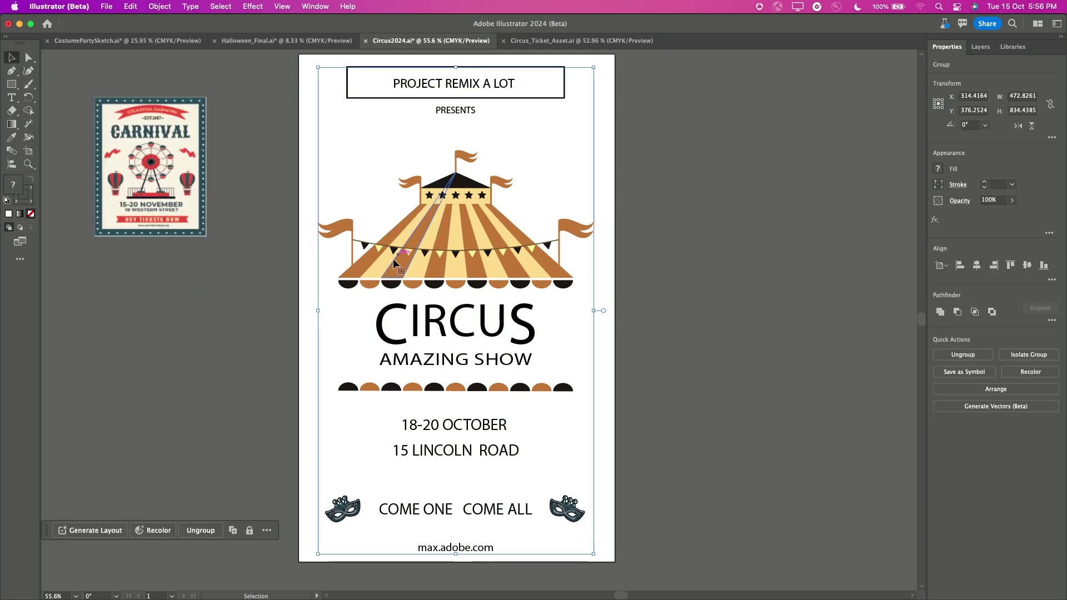
{"action": "left_click", "coordinate": [89, 531]}
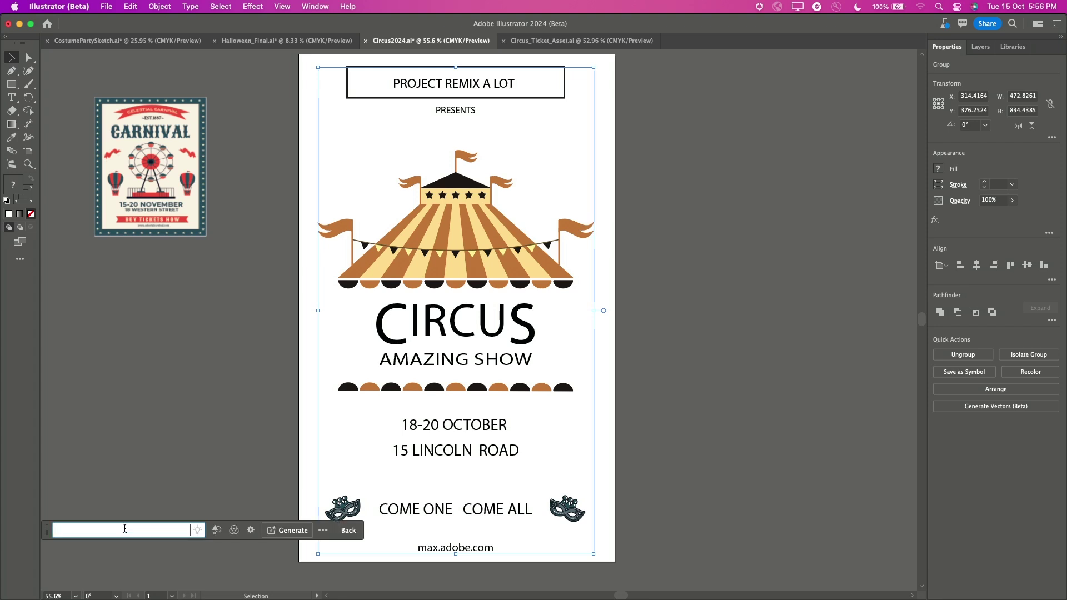
{"action": "left_click", "coordinate": [233, 531]}
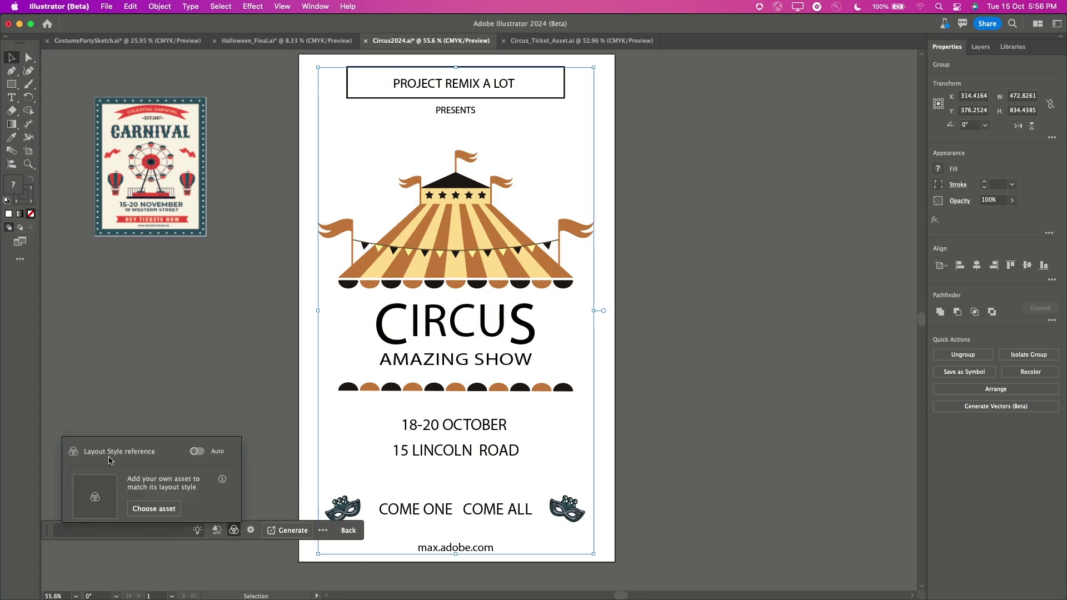
{"action": "left_click", "coordinate": [152, 509]}
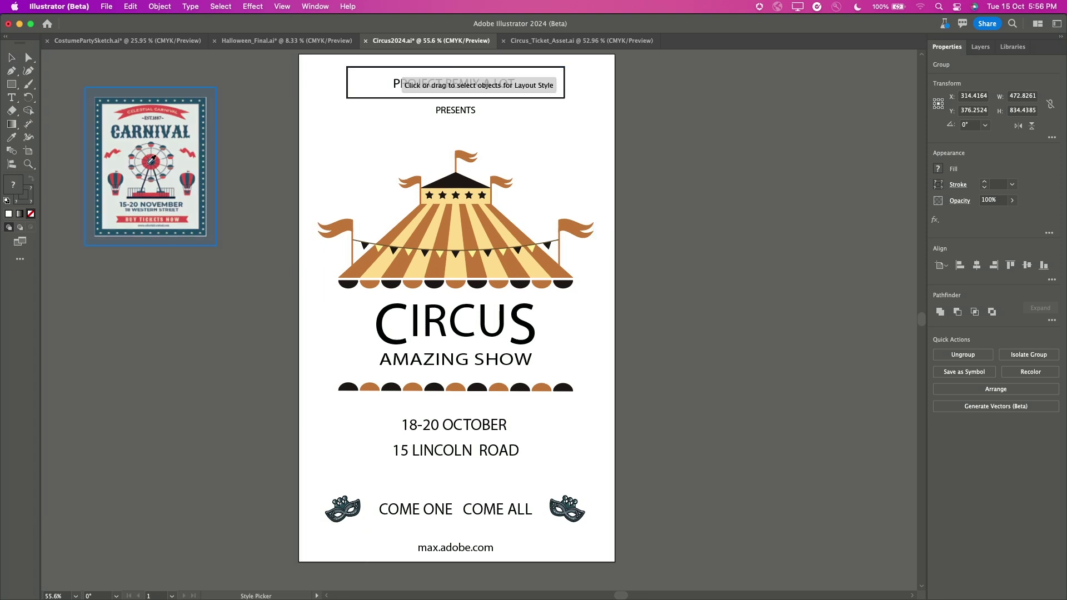
{"action": "left_click", "coordinate": [334, 494]}
{"action": "left_click", "coordinate": [287, 532]}
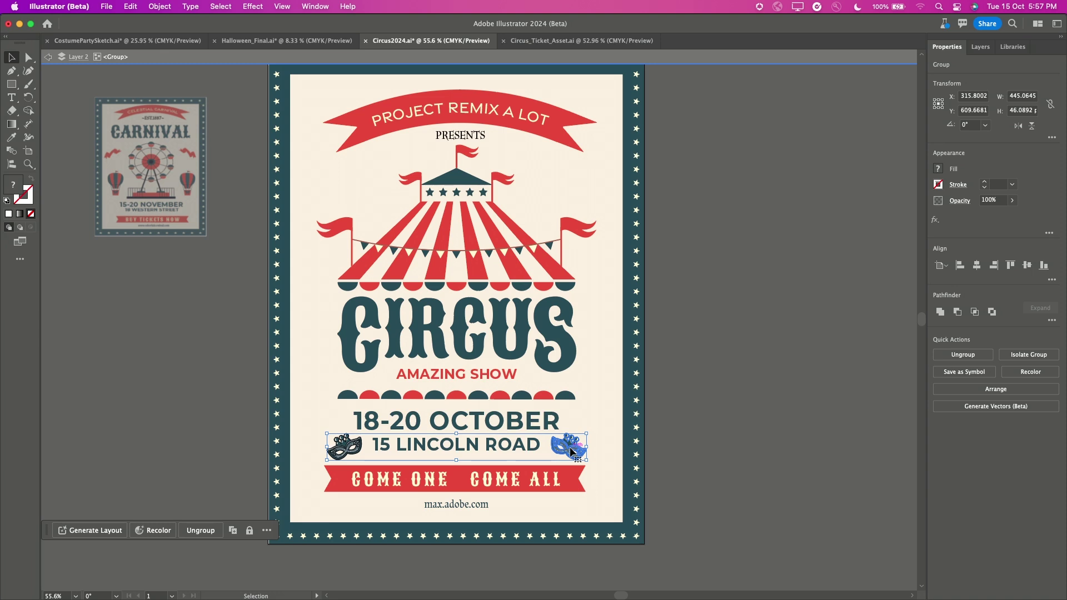
Move the pair of masks from the address line up to flank the tent's peak, and exit group isolation
{"action": "left_click_drag", "start_coordinate": [572, 451], "coordinate": [562, 184]}
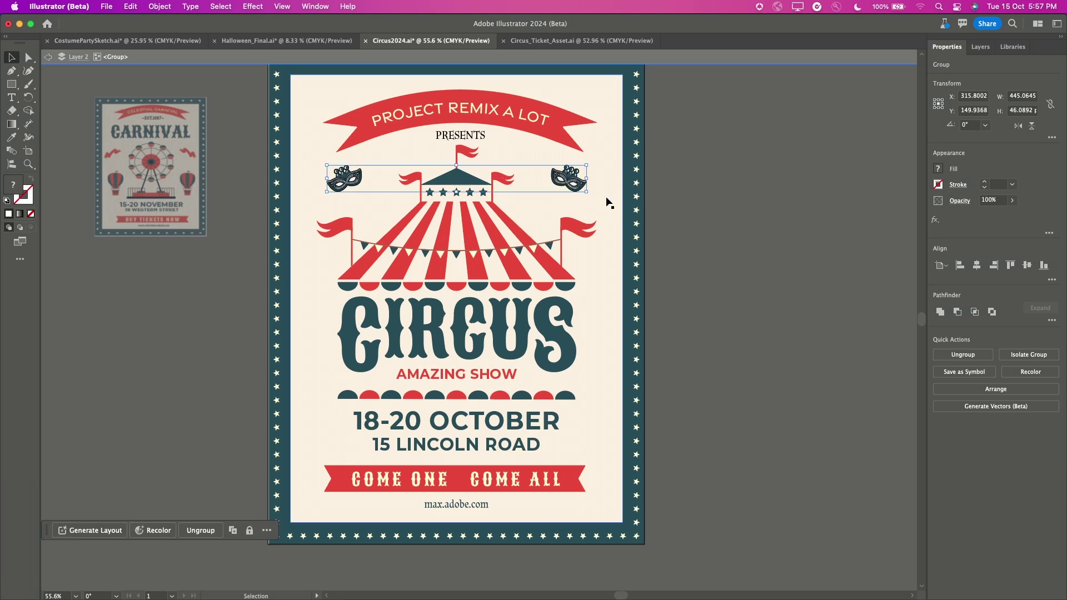
{"action": "double_click", "coordinate": [752, 236]}
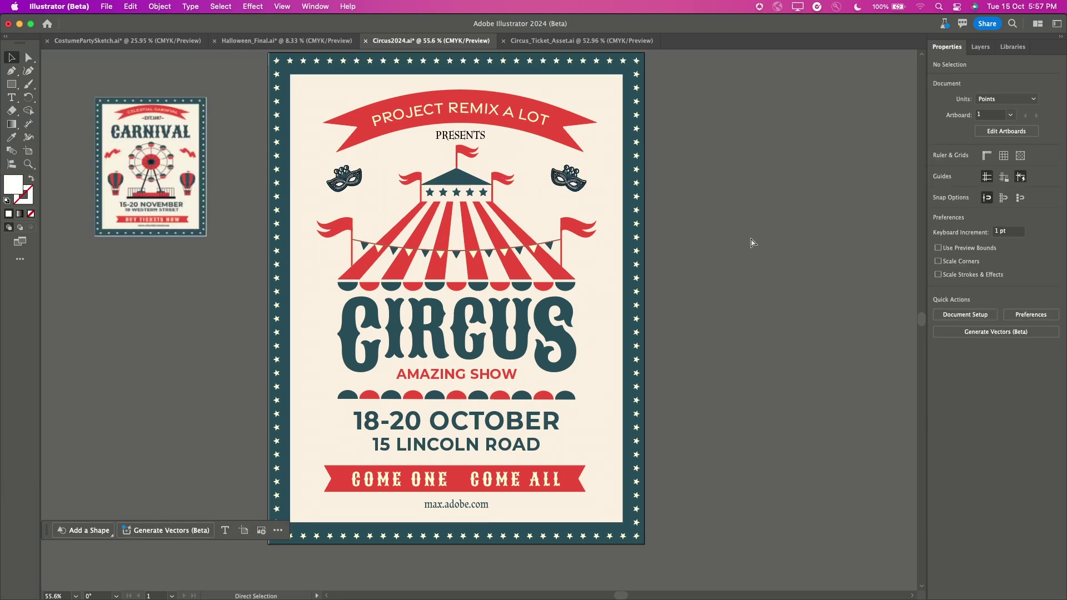
Copy the ticket shape from Circus_Ticket_Asset.ai into Circus2024.ai, placing it beside the circus poster
{"action": "key", "text": "super+minus"}
{"action": "key", "text": "super+minus"}
{"action": "left_click_drag", "start_coordinate": [757, 359], "coordinate": [602, 360]}
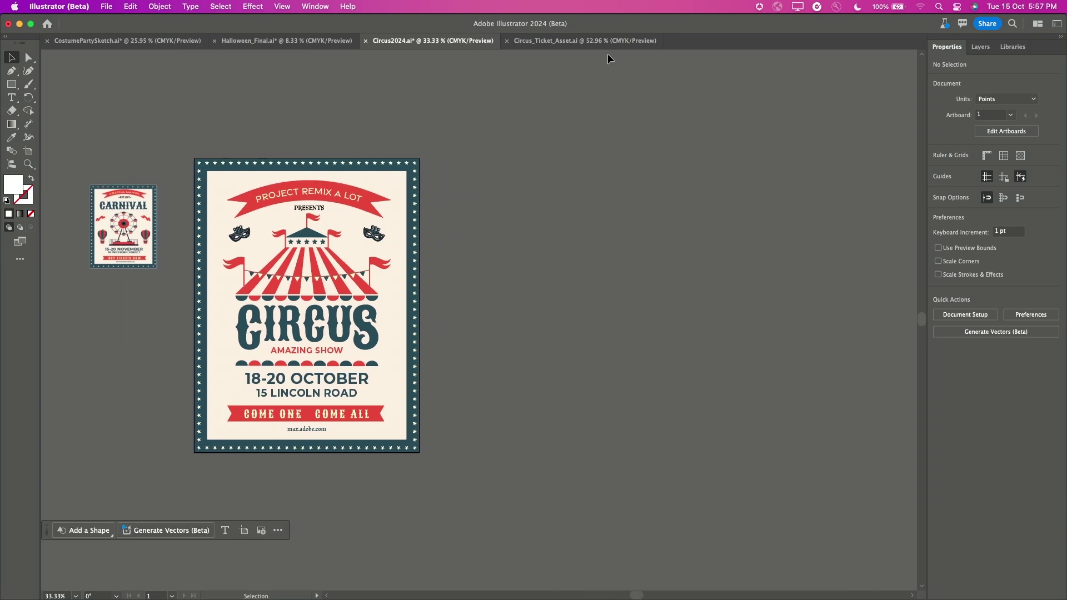
{"action": "left_click", "coordinate": [608, 42]}
{"action": "left_click", "coordinate": [485, 195]}
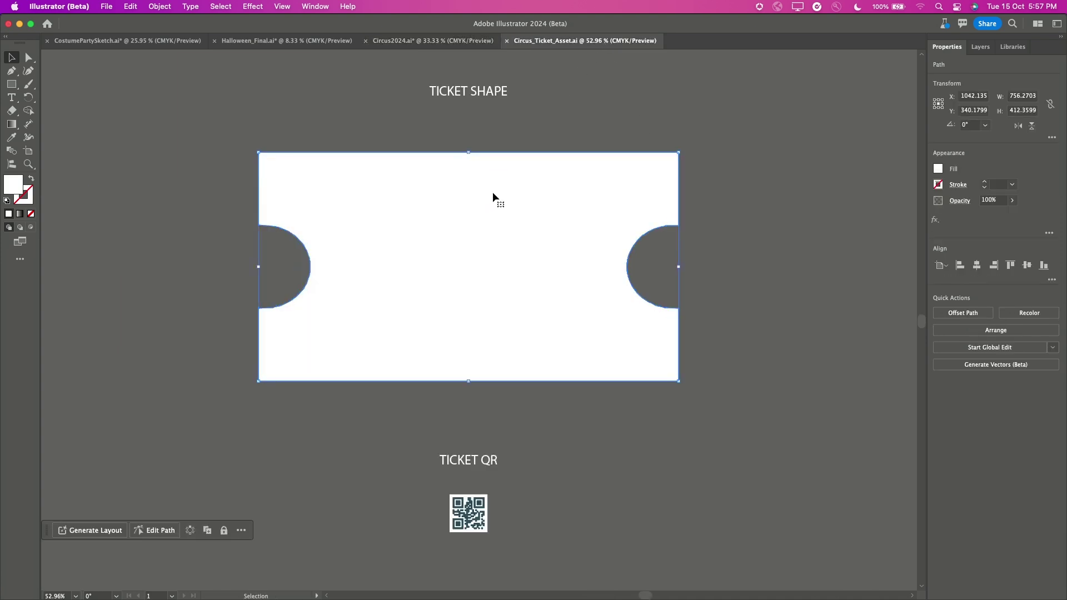
{"action": "left_click", "coordinate": [414, 42]}
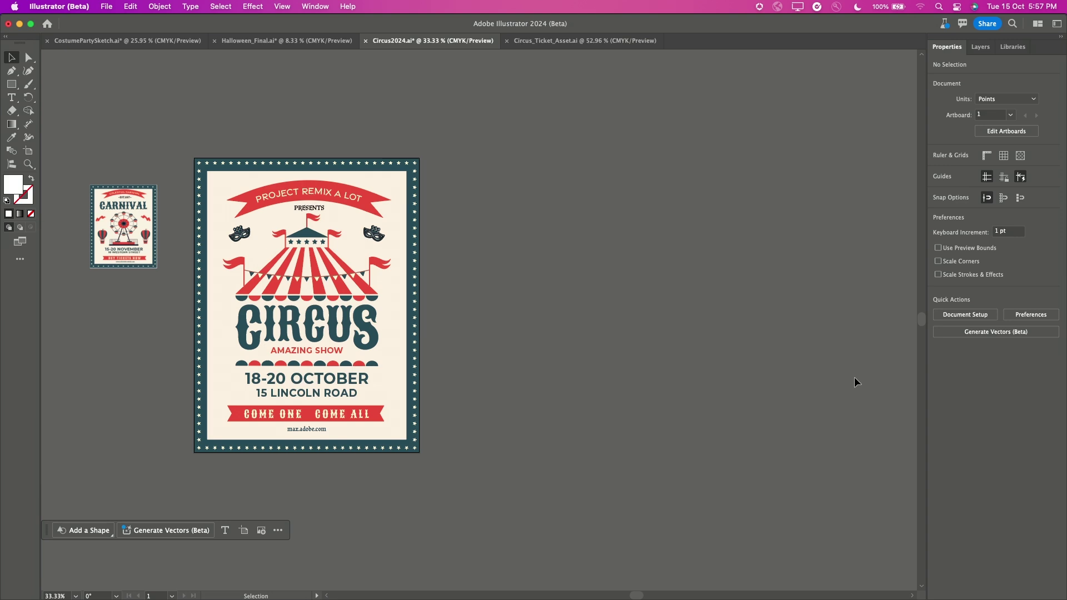
{"action": "key", "text": "super+v"}
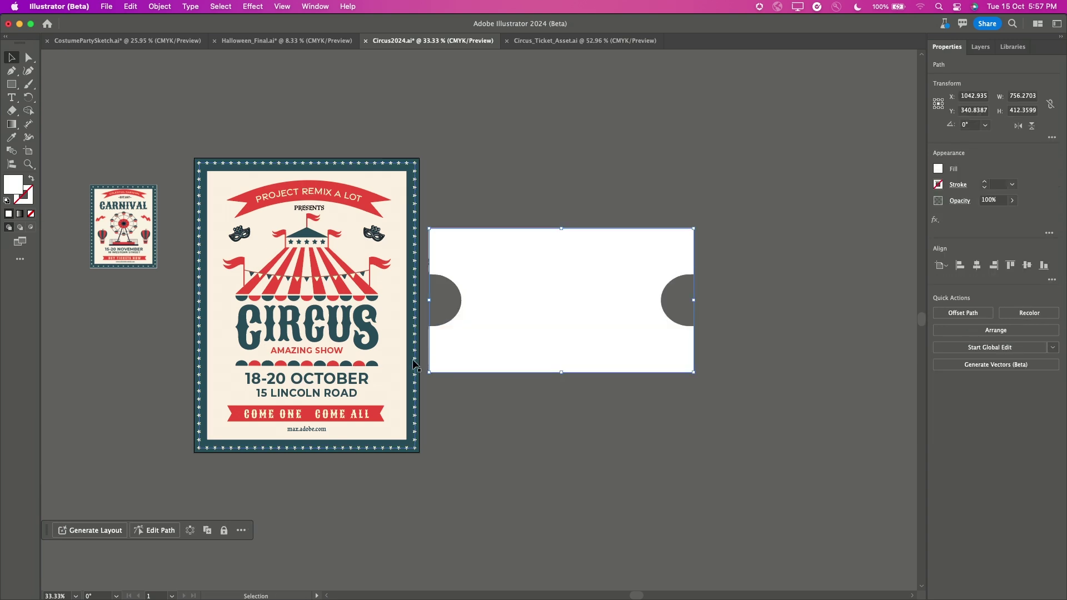
Duplicate the circus poster group, scale the copy to about 249 by 328 pt, and place it over the middle of the ticket shape
{"action": "left_click", "coordinate": [355, 356]}
{"action": "key", "text": "super+v"}
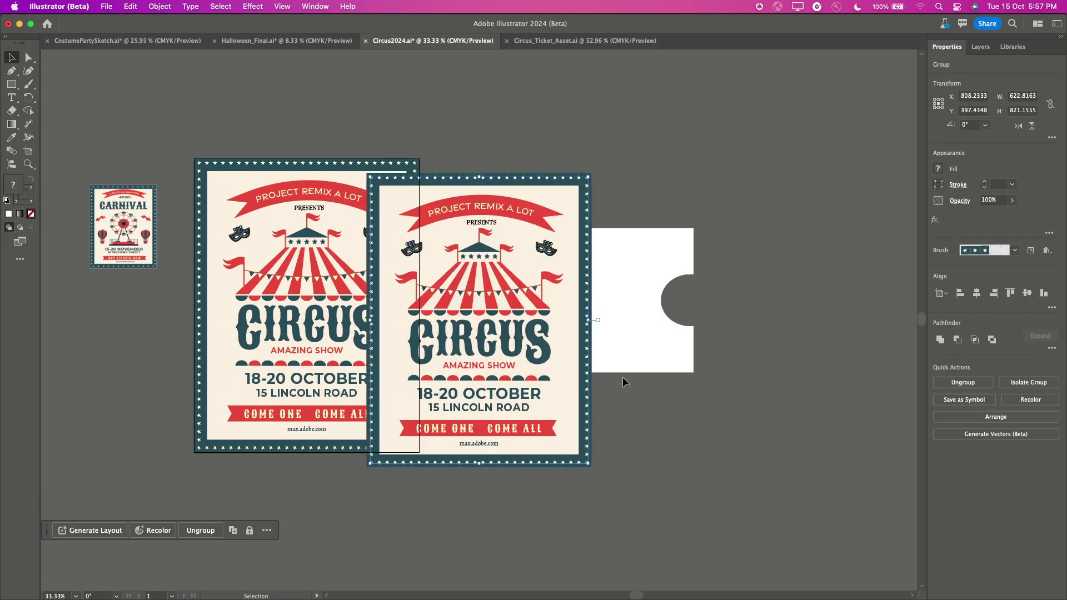
{"action": "left_click_drag", "start_coordinate": [492, 327], "coordinate": [633, 390]}
{"action": "left_click_drag", "start_coordinate": [732, 532], "coordinate": [605, 361]}
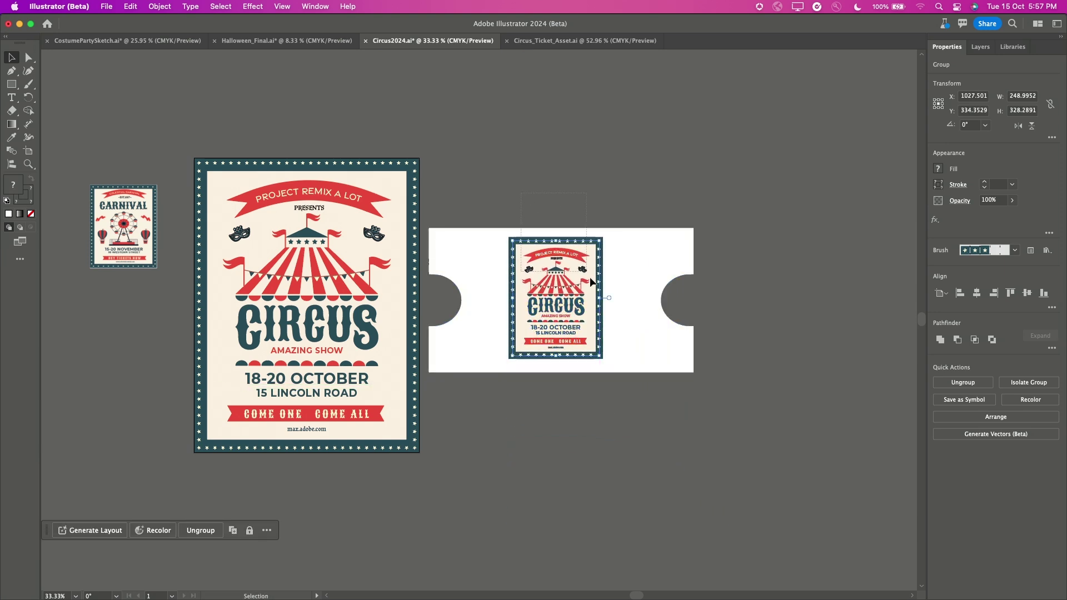
Select the ticket shape together with the small poster copy and ReMix the artwork to fit the ticket
{"action": "left_click_drag", "start_coordinate": [649, 418], "coordinate": [649, 418]}
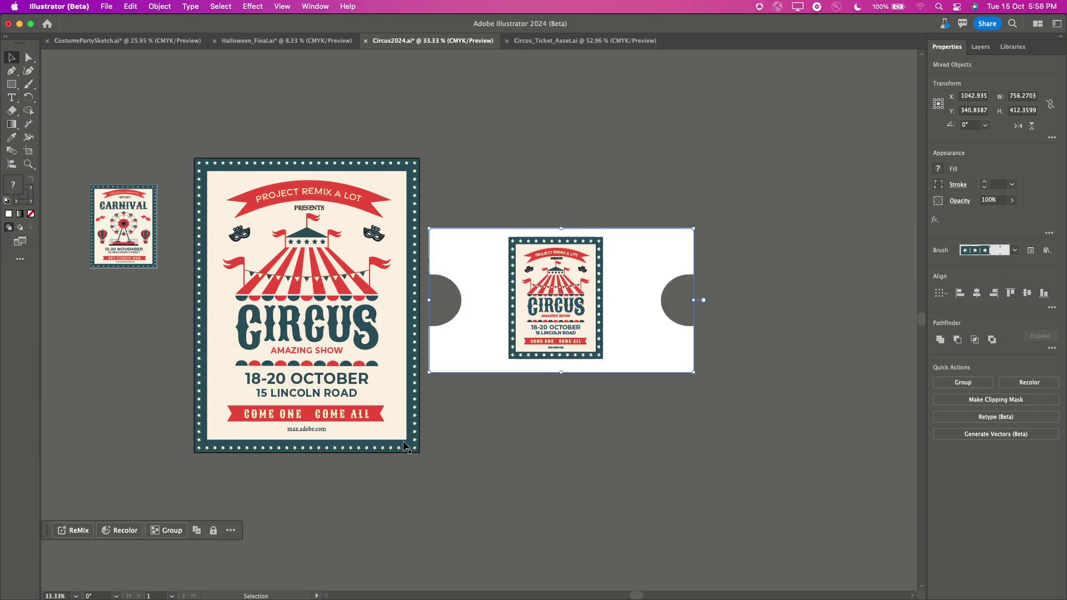
{"action": "left_click", "coordinate": [66, 531]}
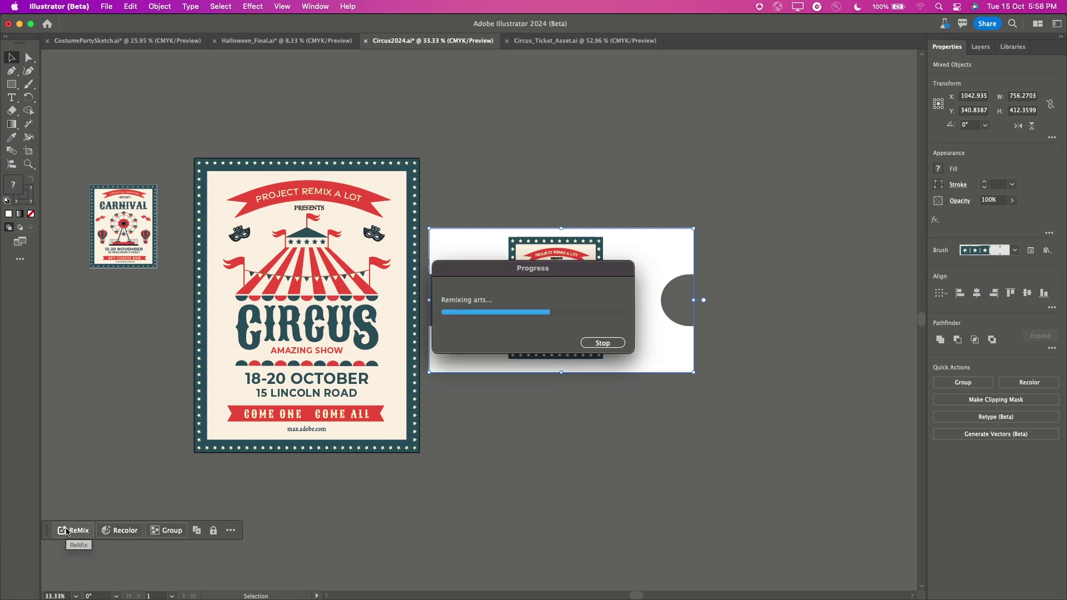